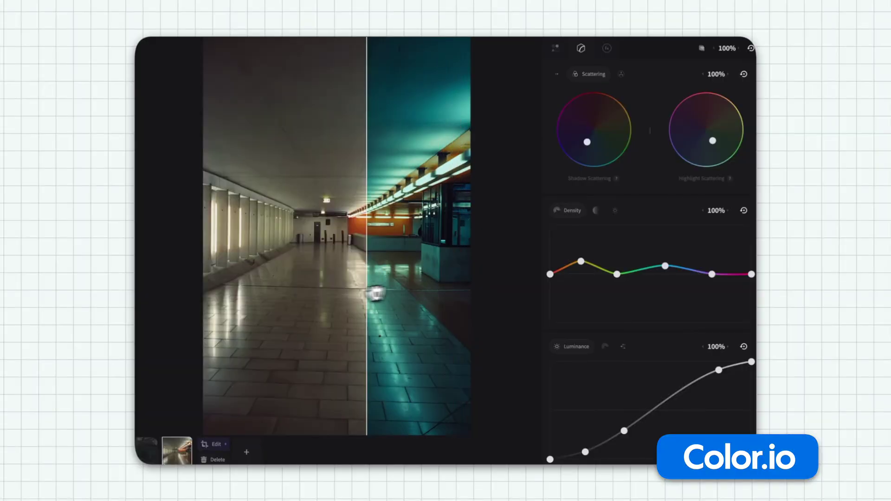
Show the halation and grain controls and switch the colour wheels to Refraction
{"action": "left_click", "coordinate": [607, 48]}
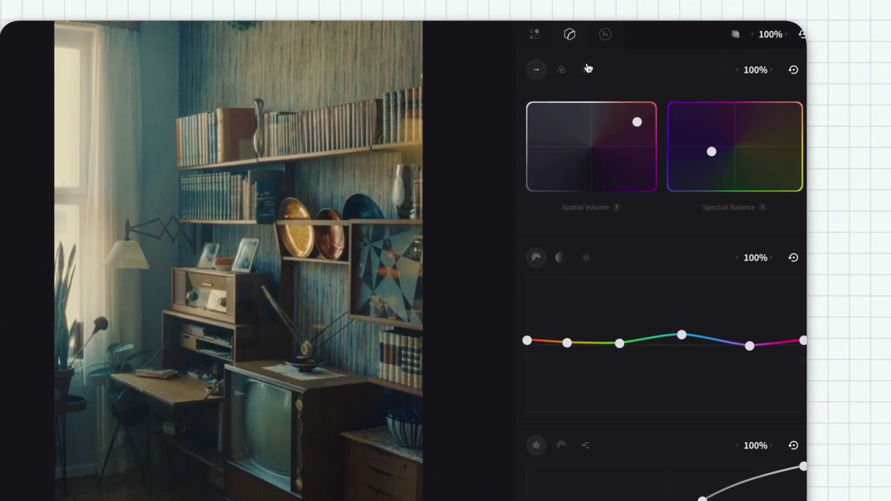
{"action": "left_click", "coordinate": [587, 70]}
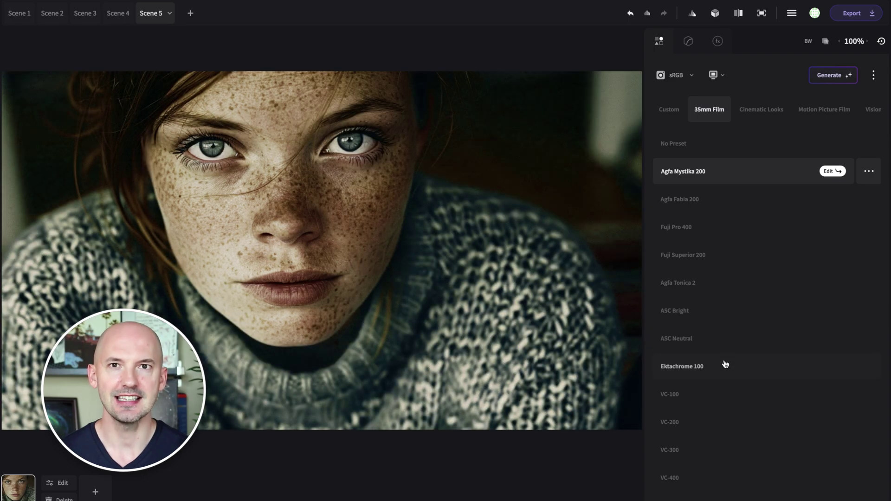
Browse the 35mm Film, Cinematic Looks and Motion Picture Film preset lists
{"action": "scroll", "coordinate": [717, 414], "scroll_direction": "down", "scroll_amount": 2}
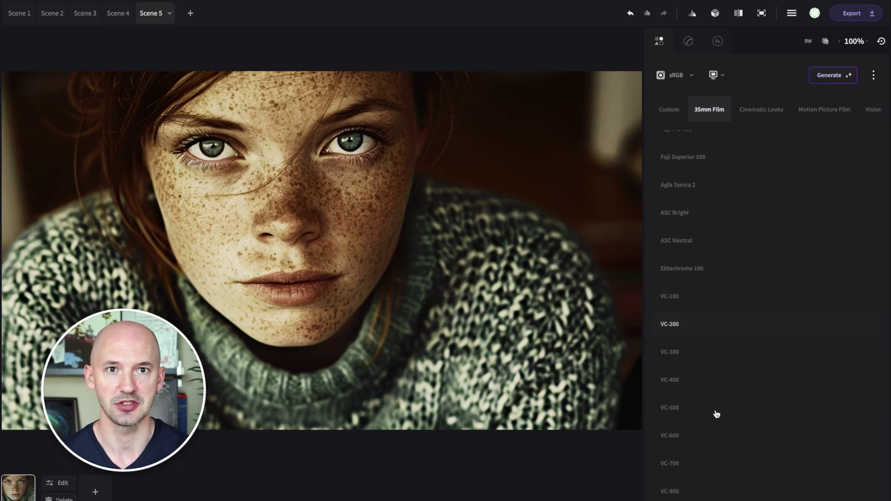
{"action": "left_click", "coordinate": [709, 112]}
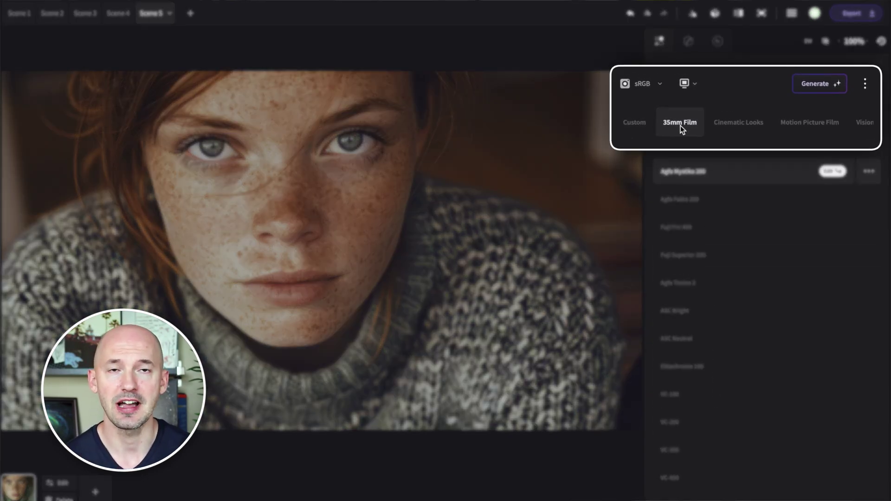
{"action": "left_click", "coordinate": [742, 127]}
{"action": "left_click", "coordinate": [802, 125]}
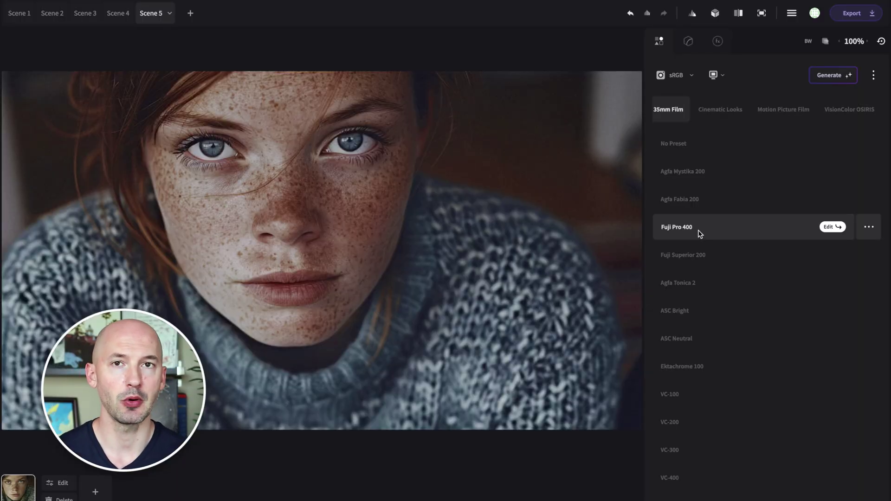
Edit Fuji Pro 400, raise the blue Density point, and view Scattering then Refraction wheels
{"action": "left_click", "coordinate": [829, 227]}
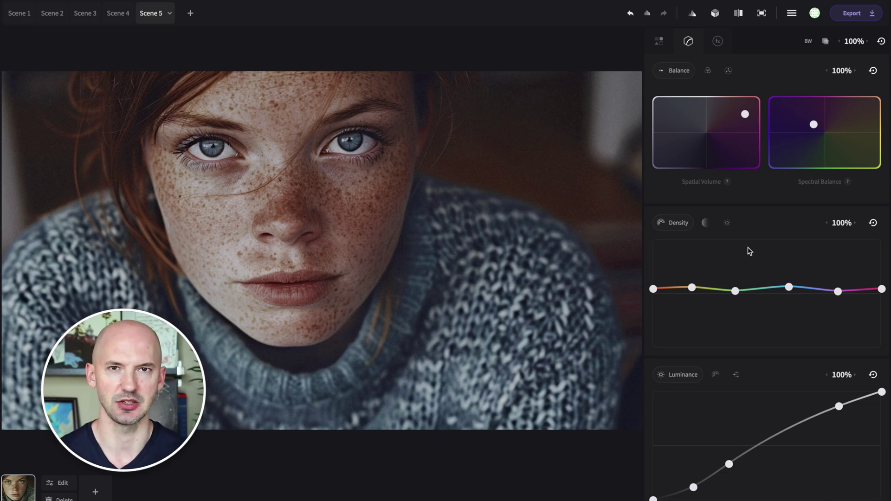
{"action": "left_click_drag", "start_coordinate": [789, 287], "coordinate": [798, 262]}
{"action": "left_click", "coordinate": [708, 70]}
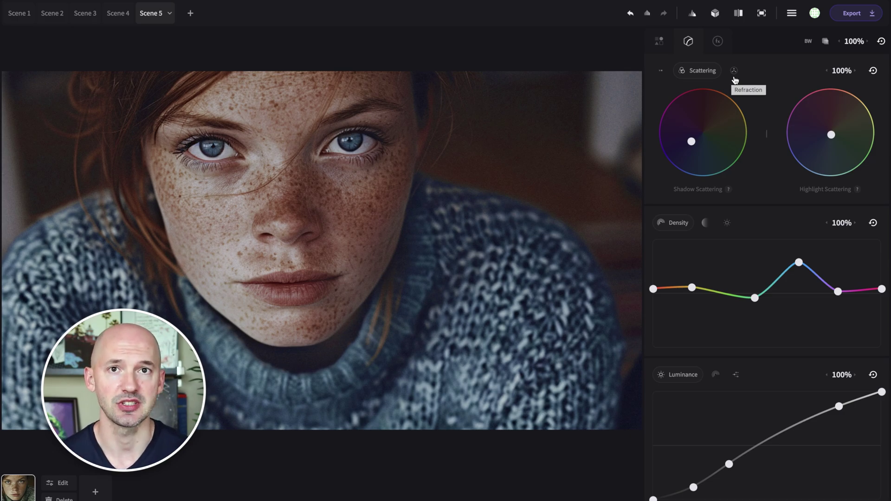
{"action": "left_click", "coordinate": [734, 71]}
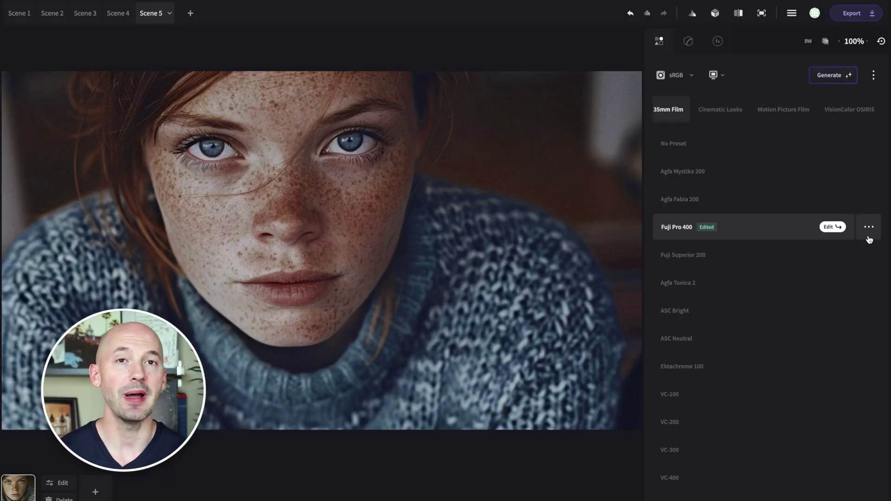
Remix the edited Fuji Pro 400 look with Spectra AI and apply the top-left variant
{"action": "left_click", "coordinate": [869, 230]}
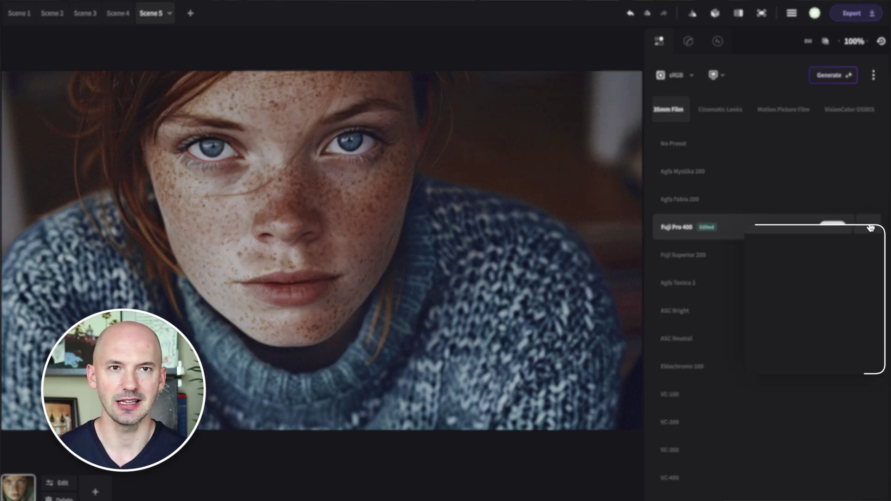
{"action": "left_click", "coordinate": [803, 253]}
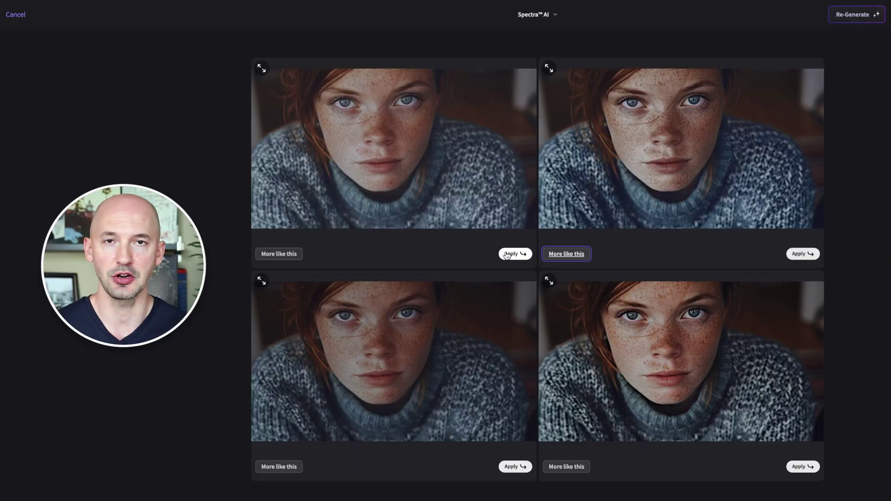
{"action": "left_click", "coordinate": [507, 255]}
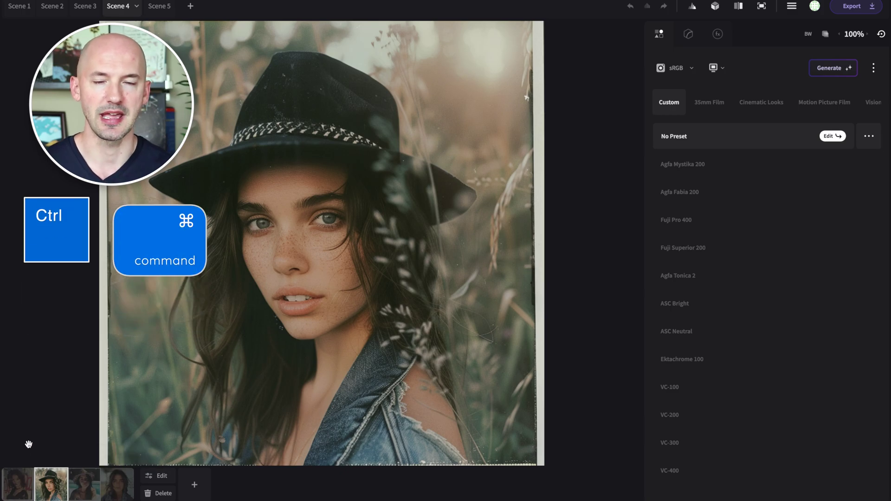
Select all four Scene 4 photos and choose Remix on the ASC Bright preset
{"action": "left_click", "coordinate": [11, 483], "text": "ctrl"}
{"action": "left_click", "coordinate": [115, 489], "text": "shift"}
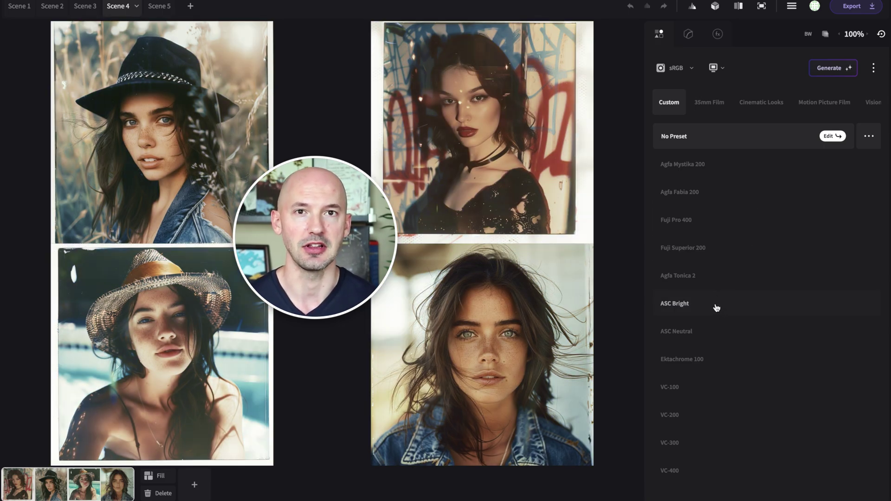
{"action": "right_click", "coordinate": [761, 309]}
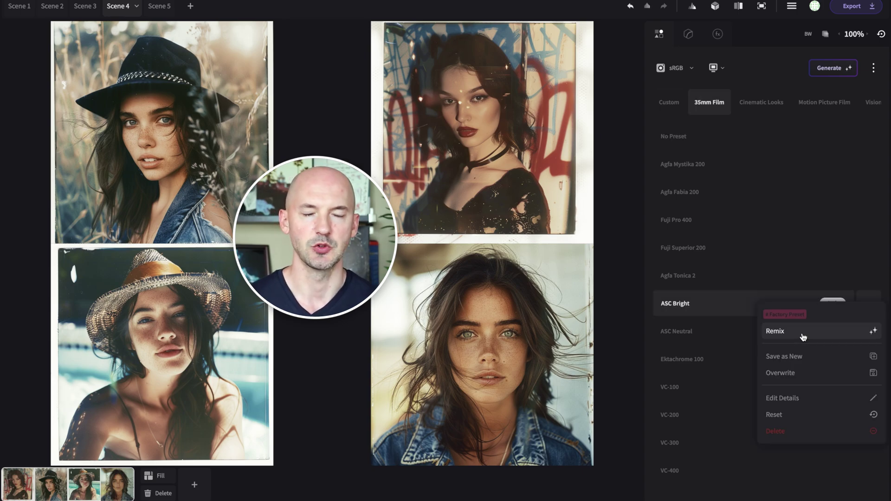
{"action": "left_click", "coordinate": [802, 332]}
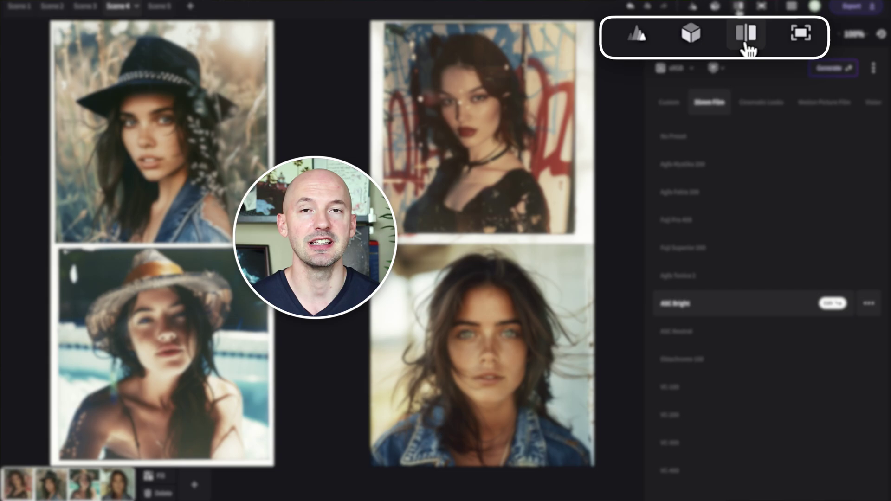
Turn on the before/after split comparison across the six comic images
{"action": "left_click", "coordinate": [738, 7]}
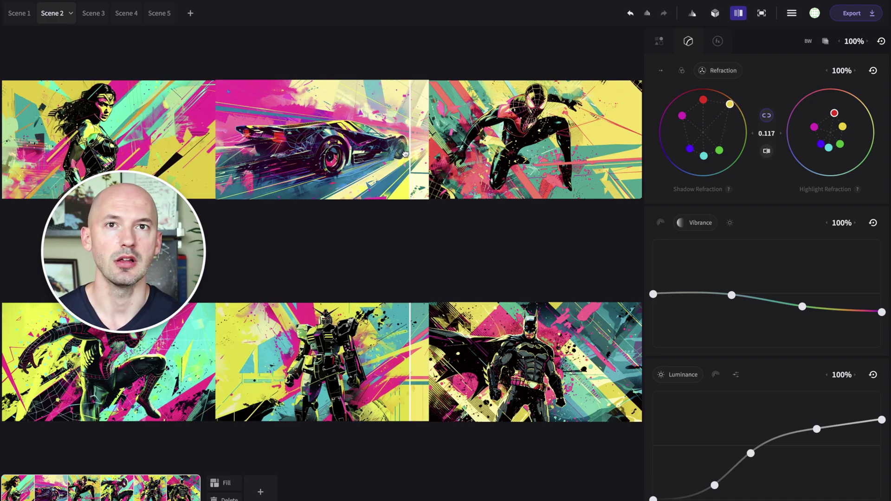
Slide the compare divider fully aside, then push shadow blue and highlight magenta refraction outward
{"action": "left_click_drag", "start_coordinate": [405, 154], "coordinate": [1, 121]}
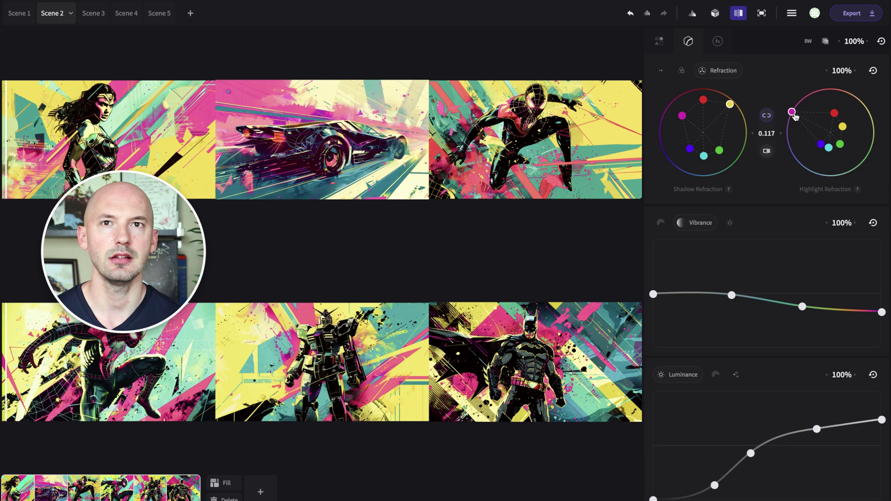
{"action": "left_click_drag", "start_coordinate": [792, 113], "coordinate": [790, 123]}
{"action": "left_click_drag", "start_coordinate": [690, 148], "coordinate": [668, 160]}
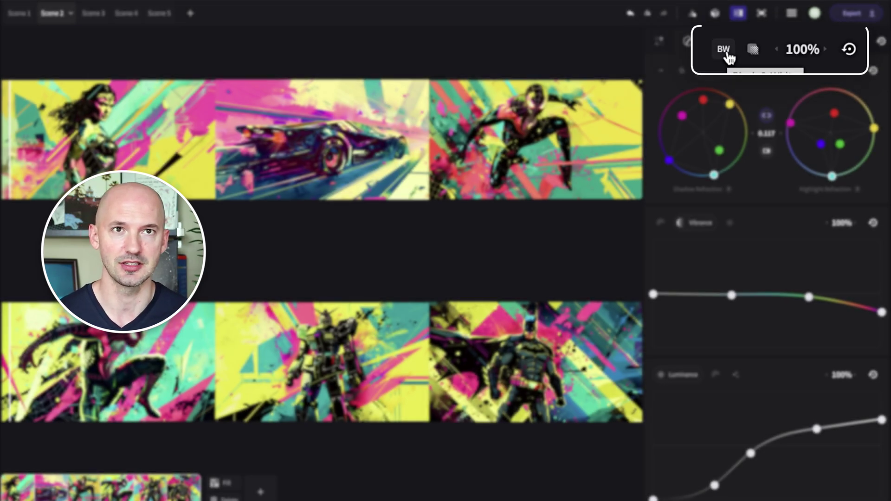
{"action": "left_click", "coordinate": [803, 42]}
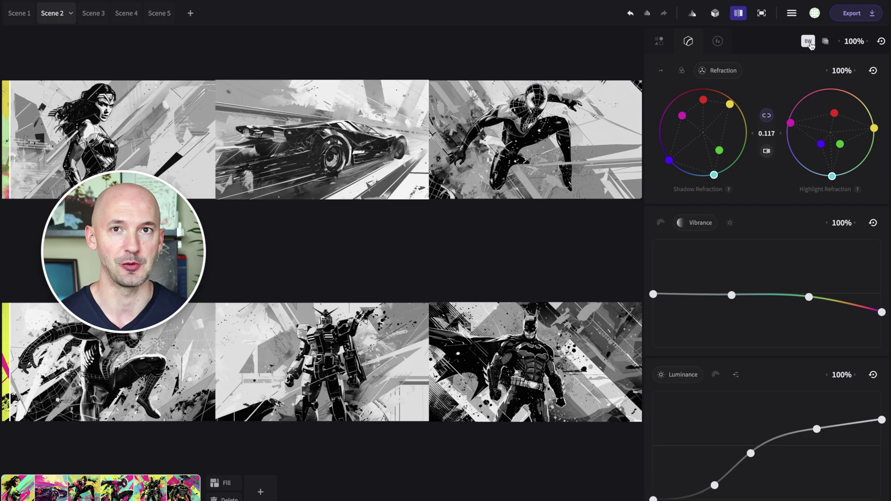
{"action": "left_click", "coordinate": [809, 43]}
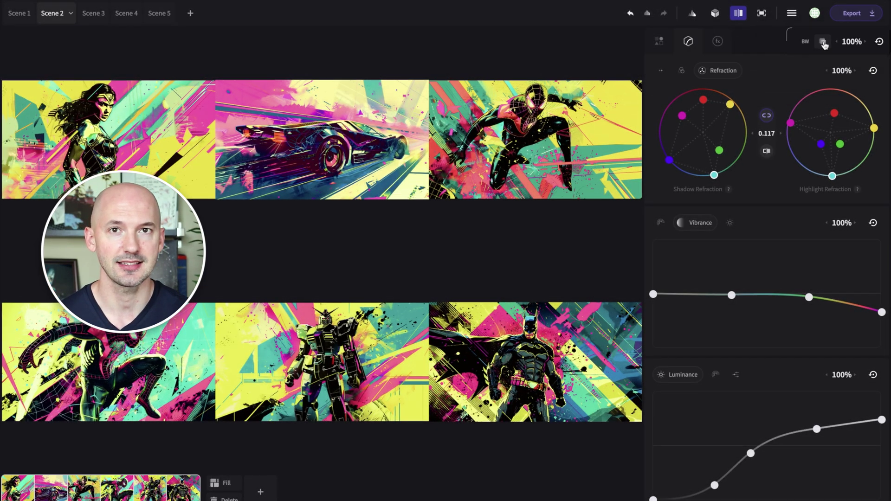
Enable the colour range mask, narrow its L range, and set Compress Tone to 100%
{"action": "left_click", "coordinate": [820, 40]}
{"action": "left_click_drag", "start_coordinate": [714, 141], "coordinate": [786, 130]}
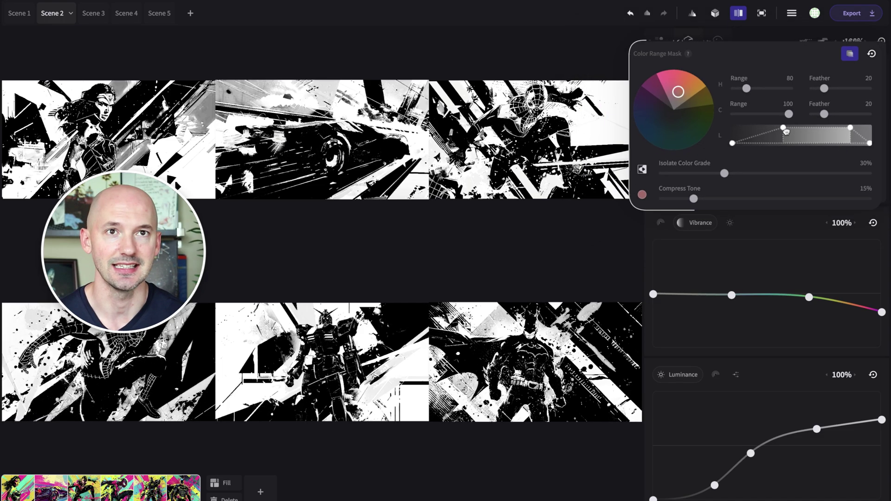
{"action": "left_click_drag", "start_coordinate": [693, 199], "coordinate": [870, 194]}
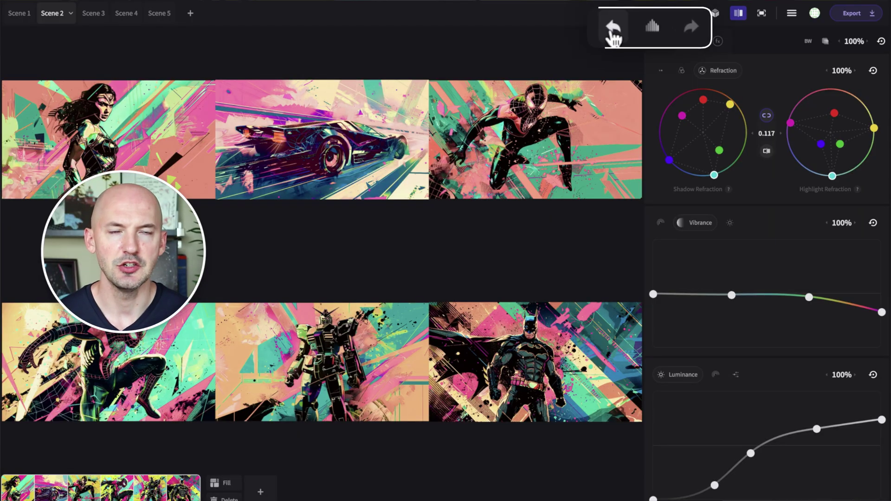
{"action": "left_click", "coordinate": [627, 17]}
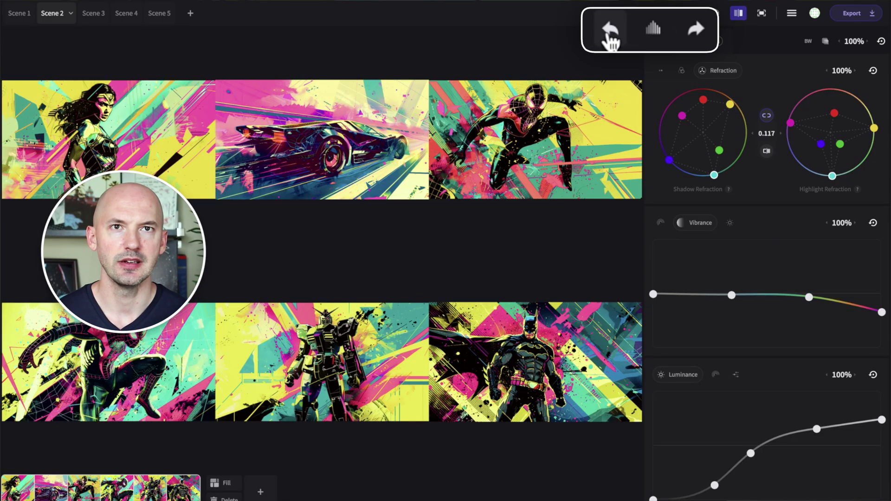
{"action": "left_click", "coordinate": [697, 37]}
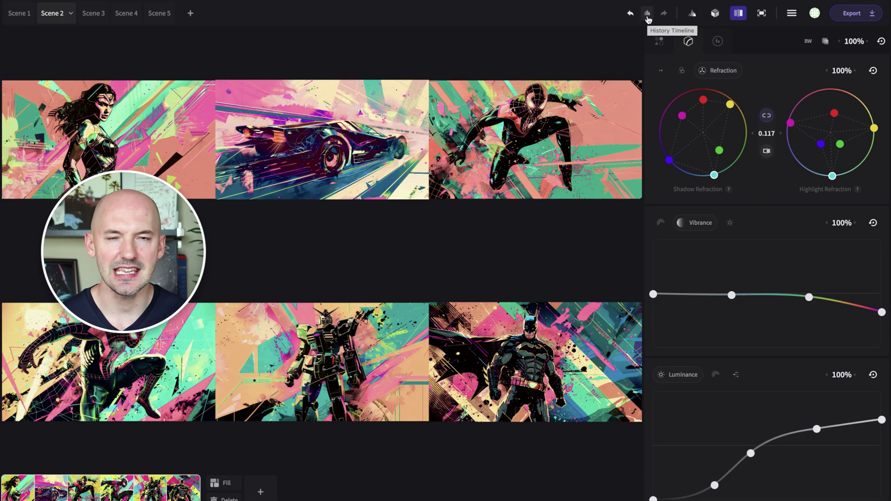
{"action": "left_click", "coordinate": [647, 14]}
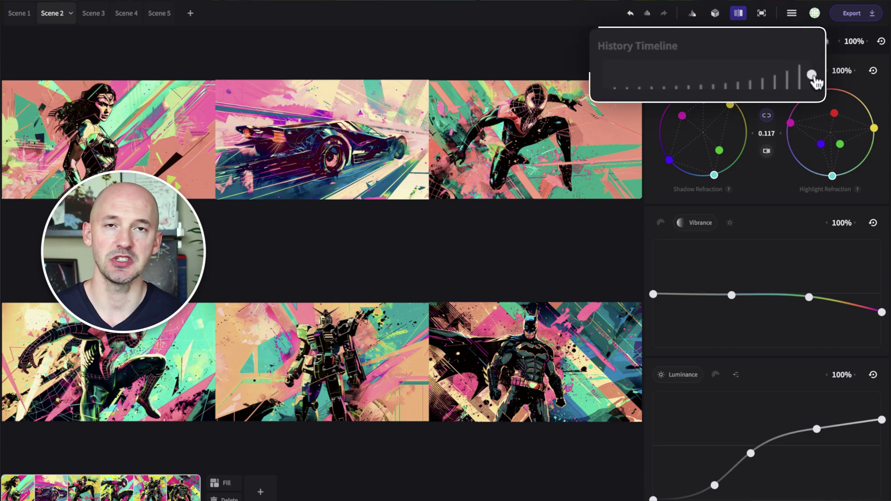
{"action": "left_click_drag", "start_coordinate": [807, 83], "coordinate": [756, 91]}
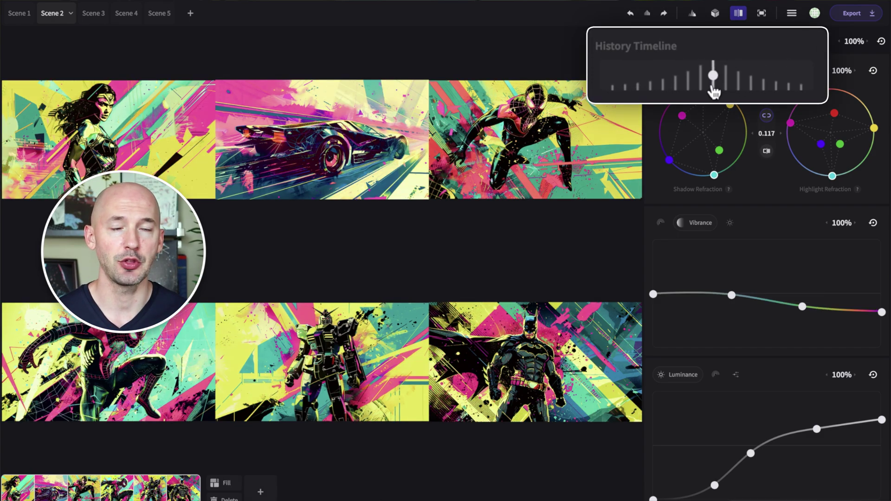
{"action": "left_click_drag", "start_coordinate": [675, 90], "coordinate": [634, 63]}
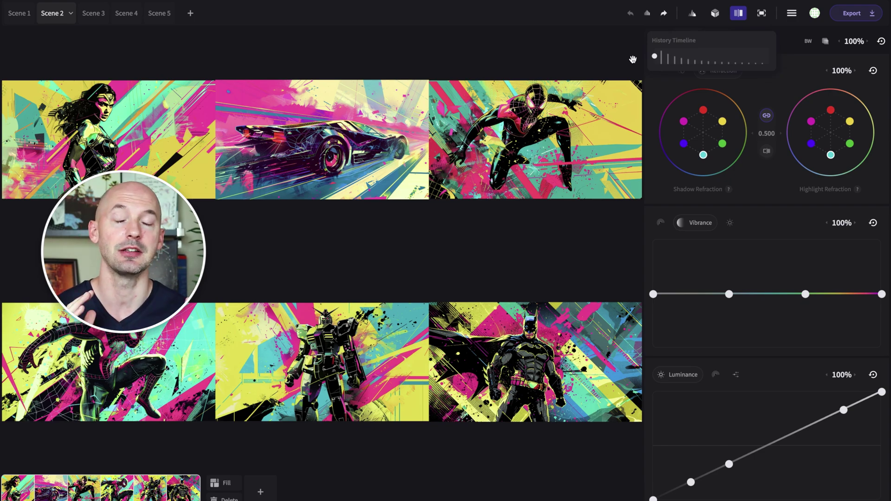
{"action": "left_click", "coordinate": [71, 14]}
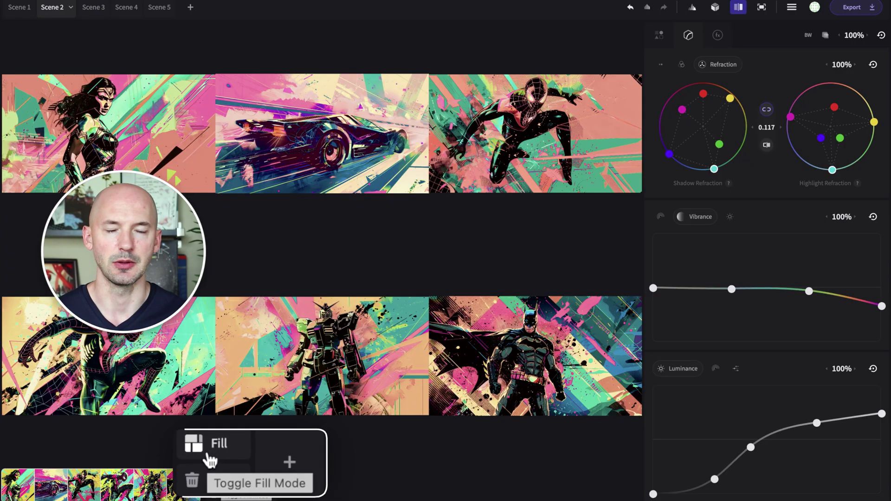
Switch the six-image grid to Fill mode so the images cover the canvas
{"action": "left_click", "coordinate": [222, 477]}
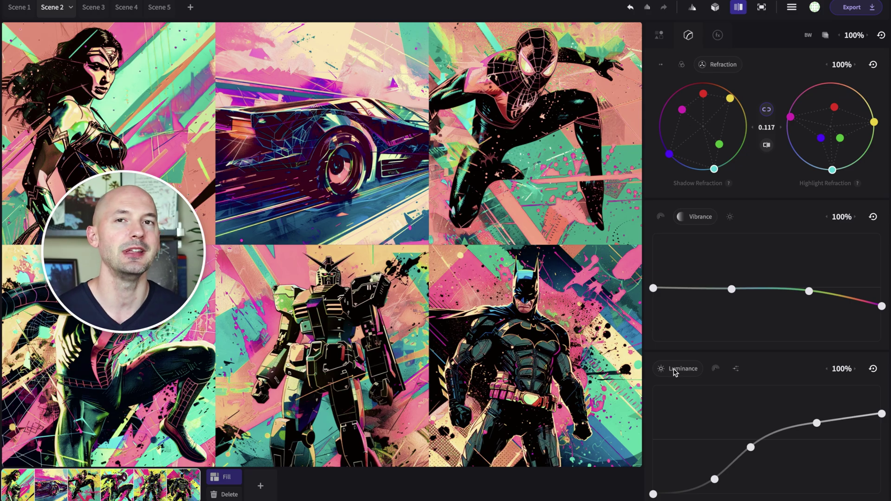
In Export, set Quality to JPG 100% and review the 3D LUT Destination options
{"action": "left_click", "coordinate": [855, 13]}
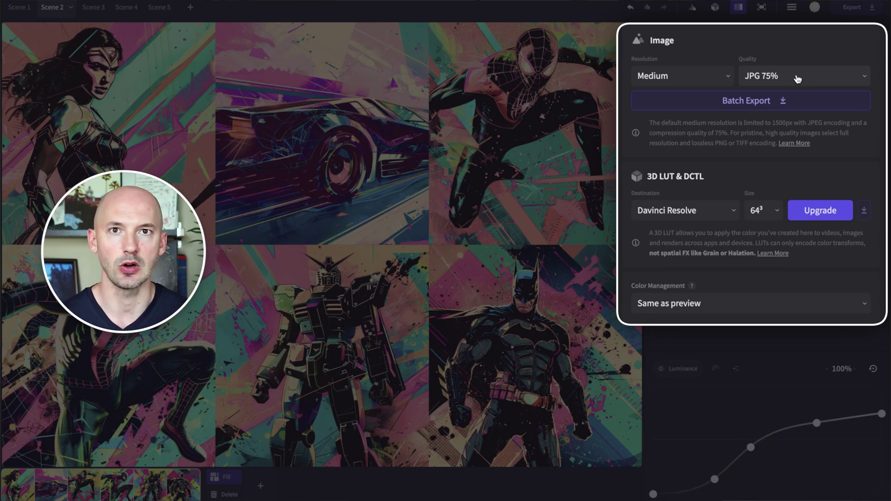
{"action": "left_click", "coordinate": [797, 79]}
{"action": "left_click", "coordinate": [791, 91]}
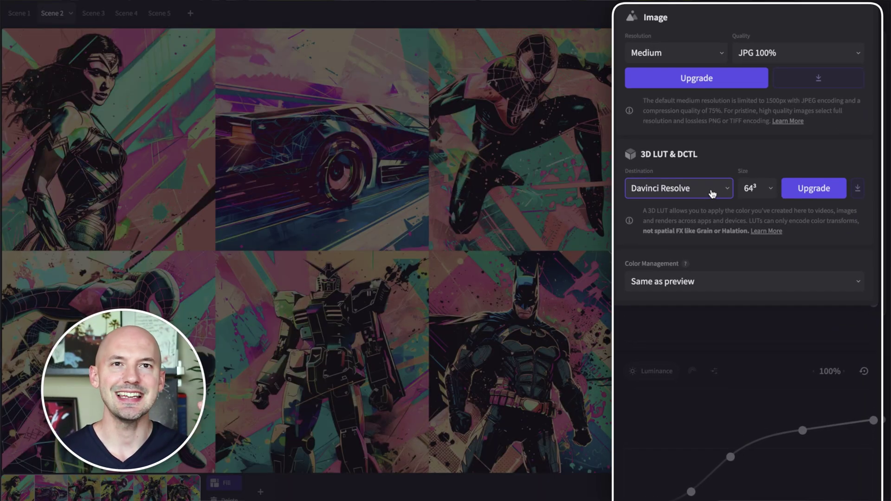
{"action": "left_click", "coordinate": [712, 194]}
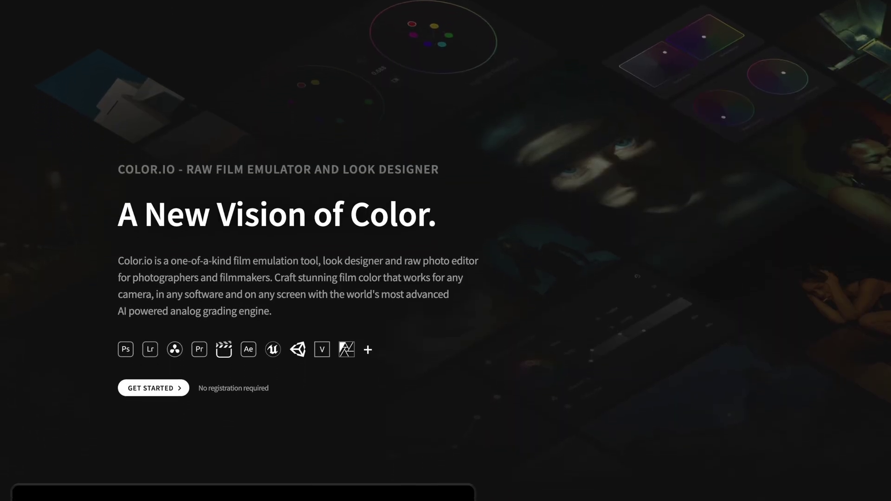
Scroll the color.io landing page down to the 'Revolutionary film color at your fingertips' laptop mockup
{"action": "scroll", "coordinate": [445, 251], "scroll_direction": "down", "scroll_amount": 4}
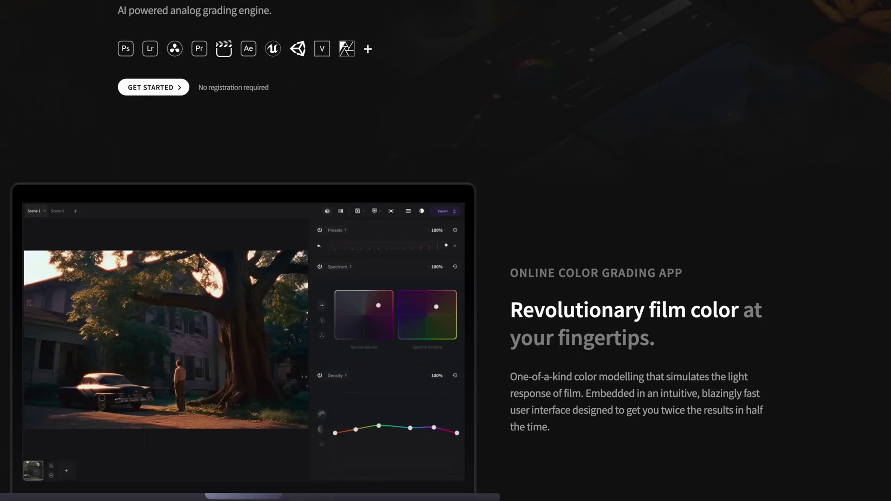
{"action": "scroll", "coordinate": [445, 251], "scroll_direction": "down", "scroll_amount": 1}
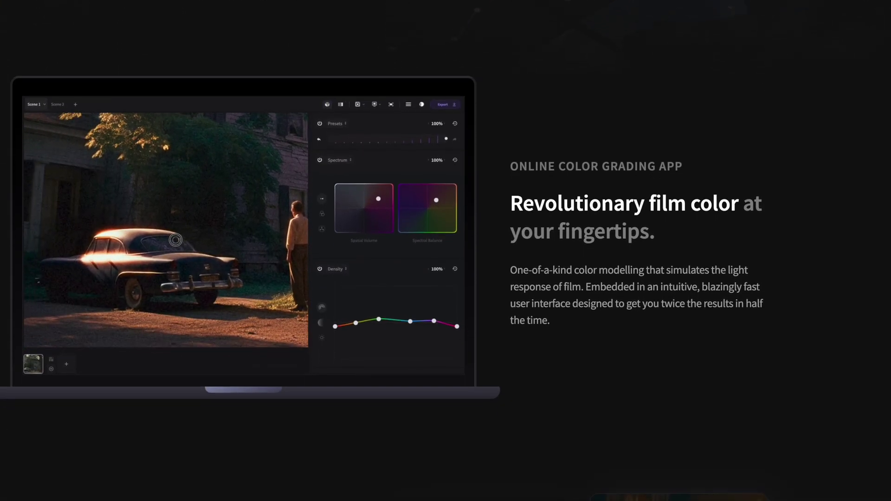